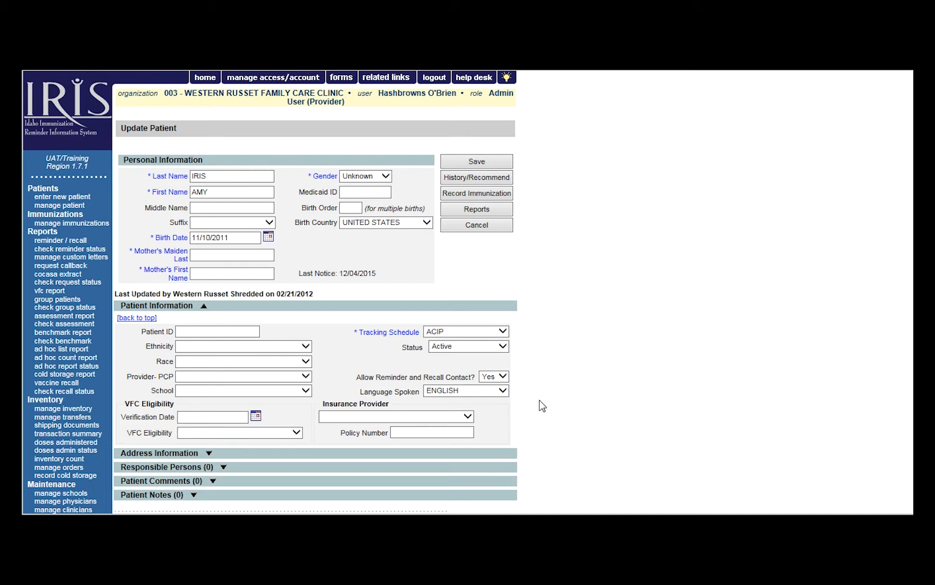
Expand the patient's address information and examine the address, status and reminder contact fields on the record
click(209, 455)
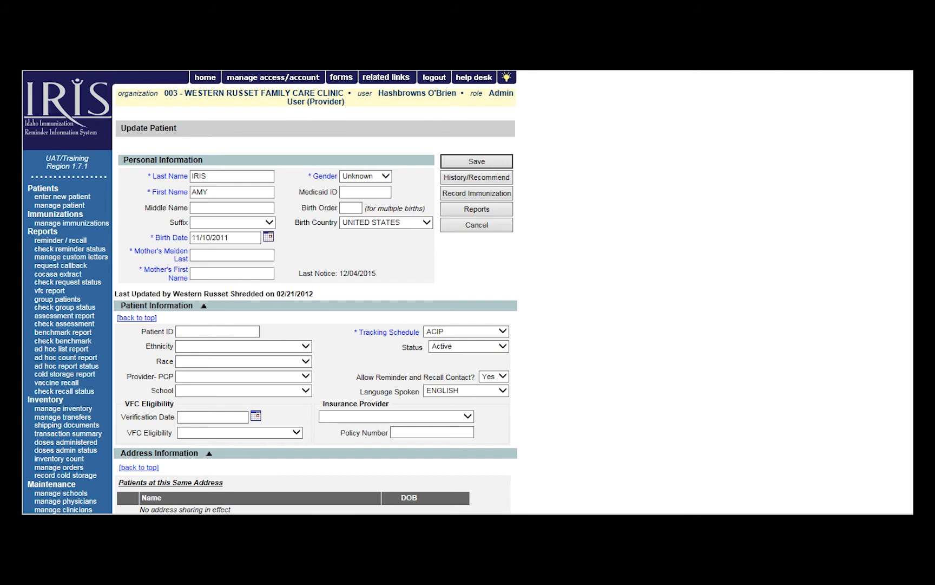
scroll(314, 292, down, 5)
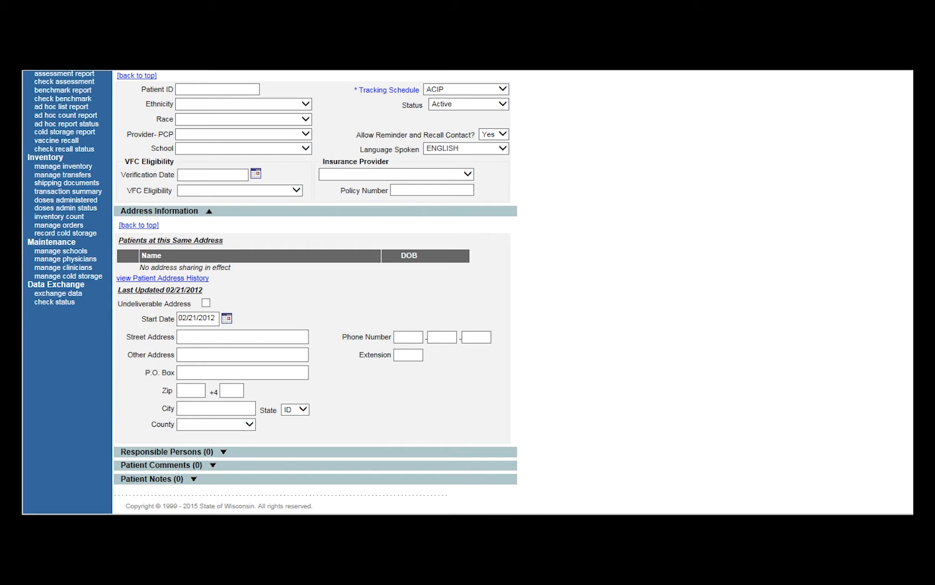
scroll(314, 293, up, 4)
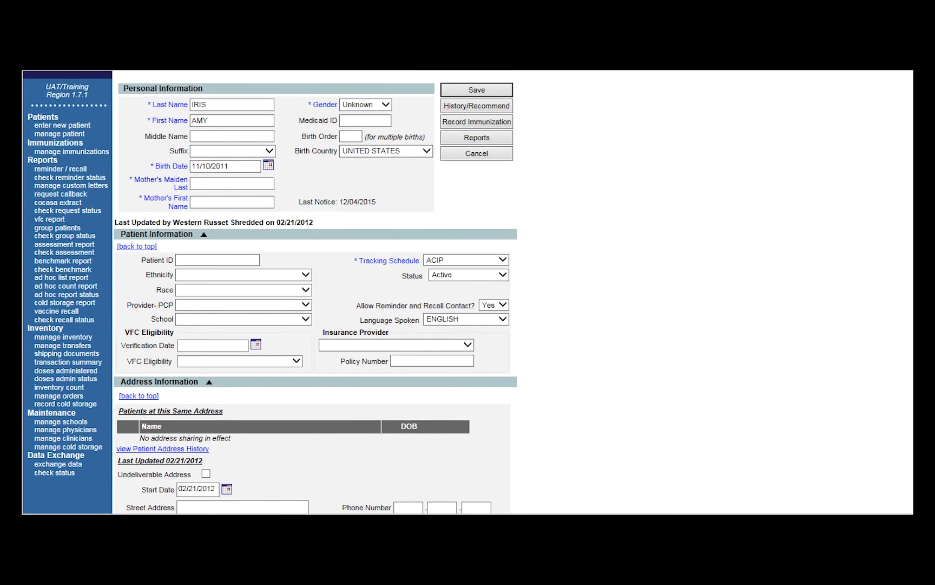
scroll(314, 292, up, 1)
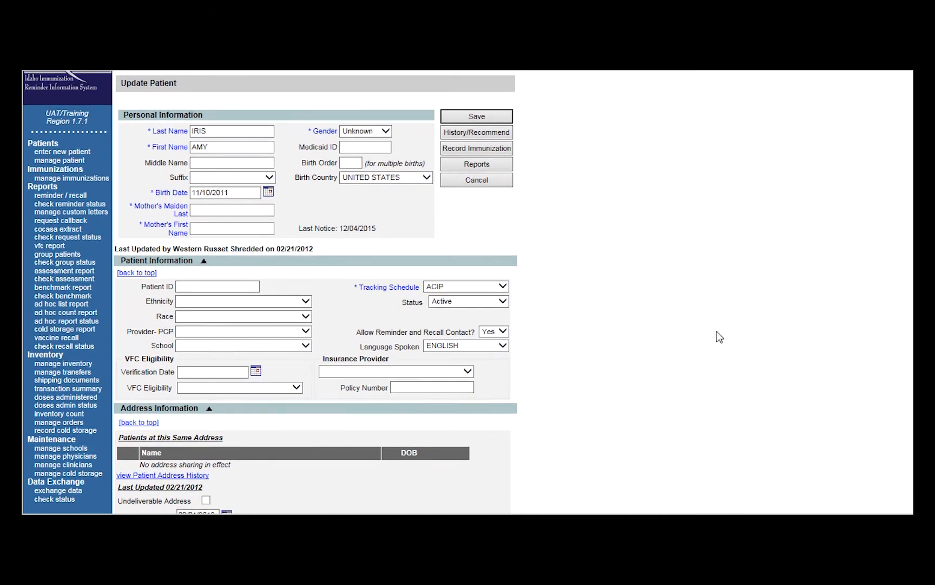
Open the Reminder/Recall Request form
click(74, 196)
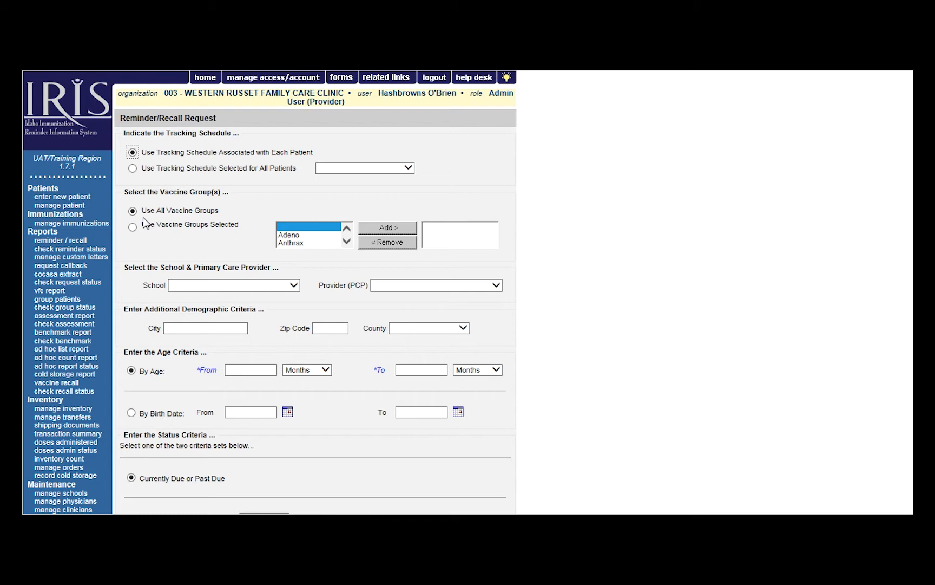
Restrict the reminder request to selected vaccine groups and add HPV to the selection
click(133, 227)
click(347, 243)
click(347, 243)
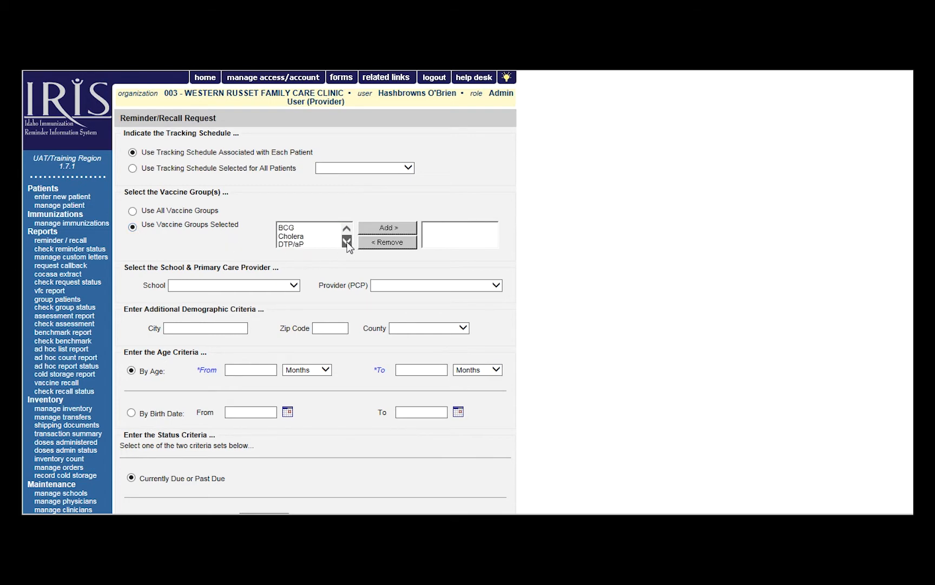
click(346, 243)
click(347, 243)
click(347, 243)
click(347, 243)
click(318, 235)
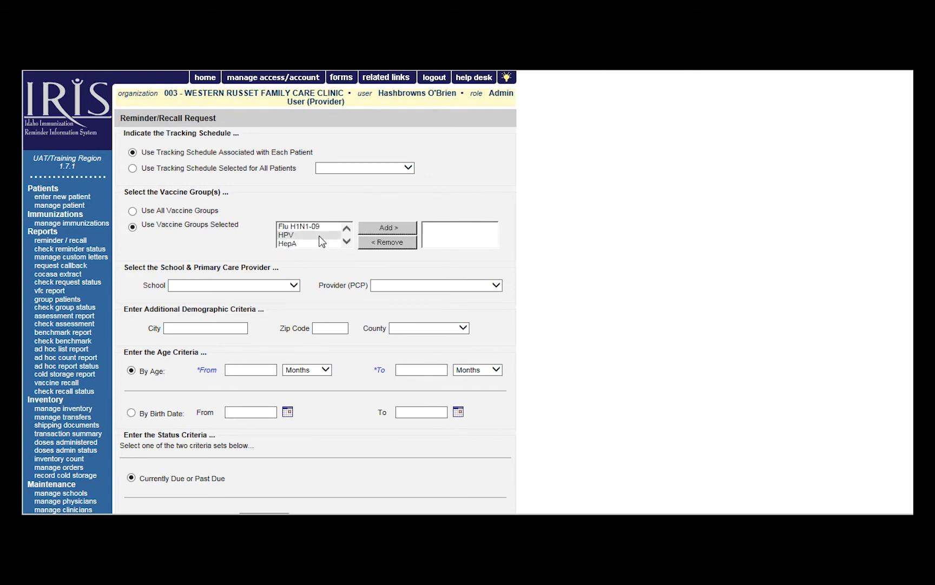
click(379, 231)
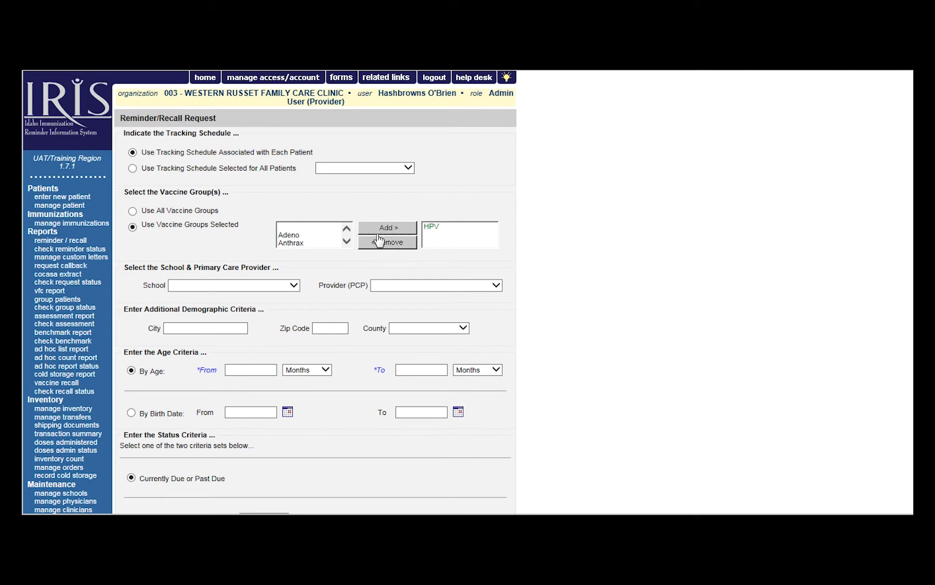
Remove HPV from the selected vaccine groups and return to using all vaccine groups
click(429, 227)
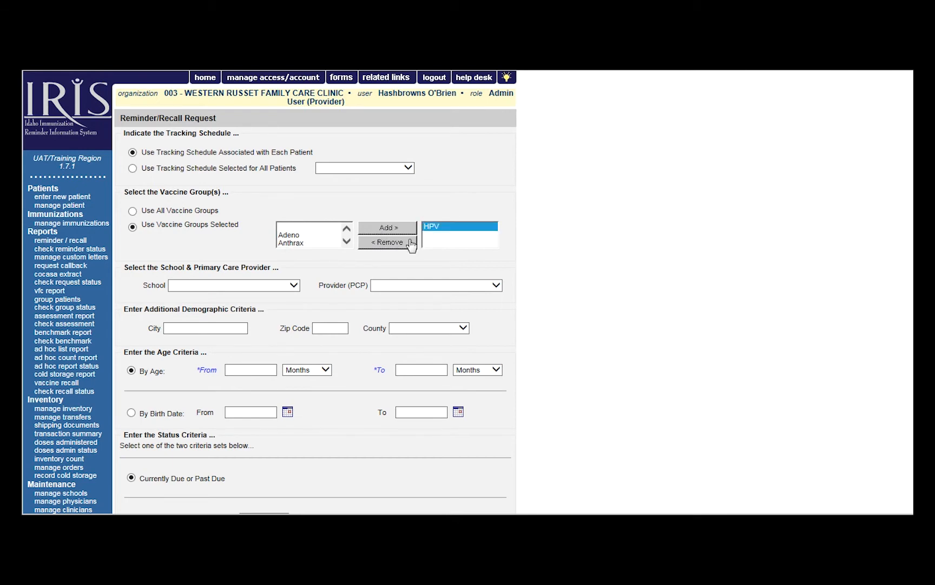
click(407, 242)
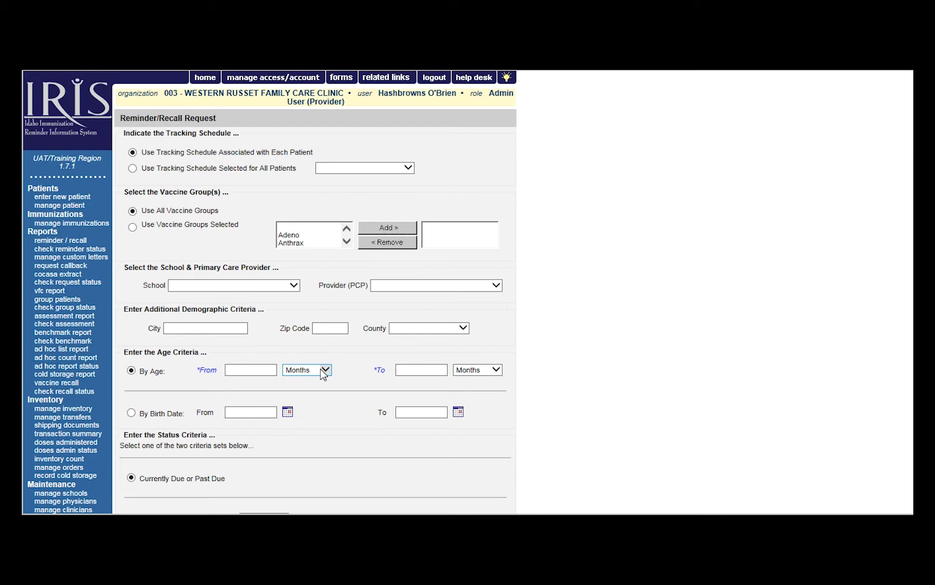
Set the age criteria from 0 months to 7 years
click(267, 368)
text(0)
click(404, 369)
text(7)
click(497, 371)
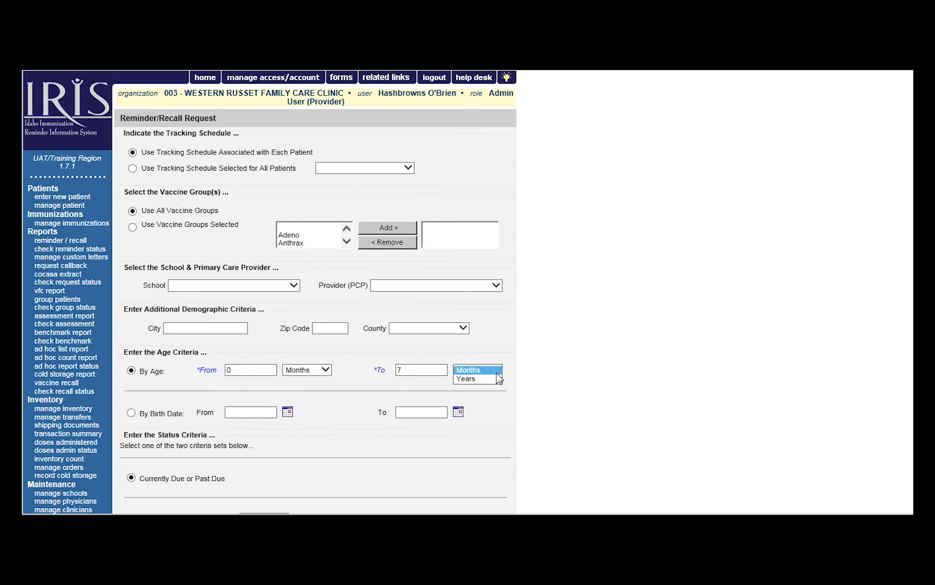
click(494, 379)
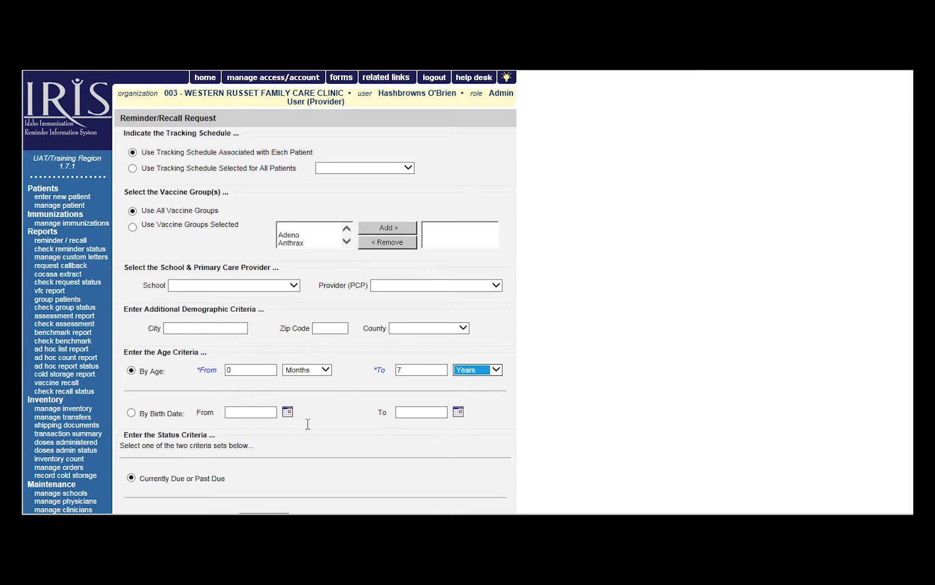
click(288, 413)
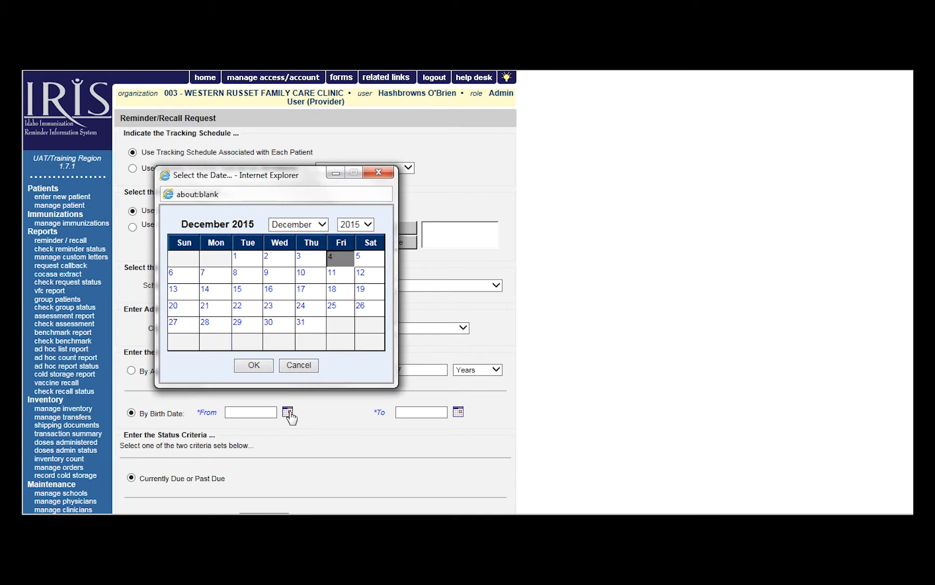
click(290, 367)
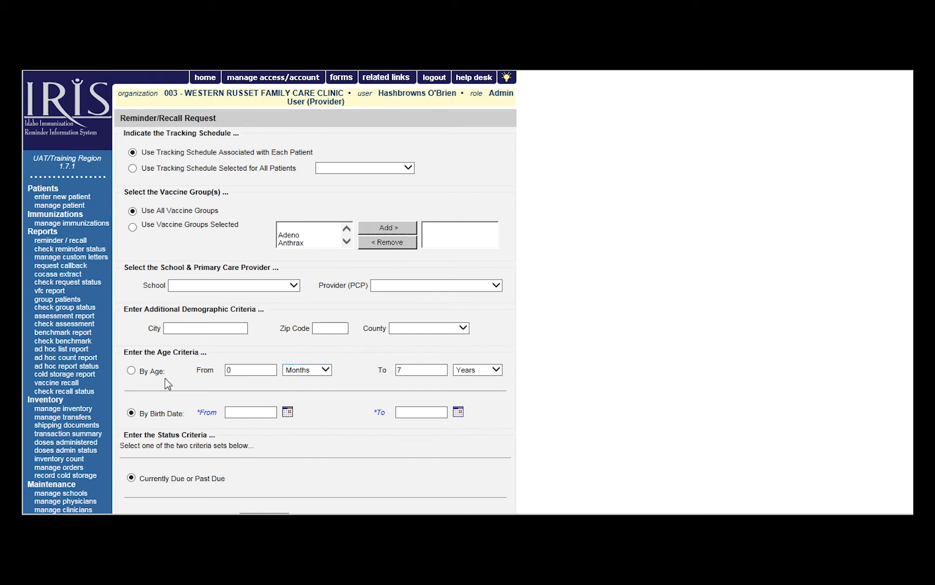
click(131, 370)
Examine the month choices offered for the Due in the Next status criterion
scroll(314, 292, down, 3)
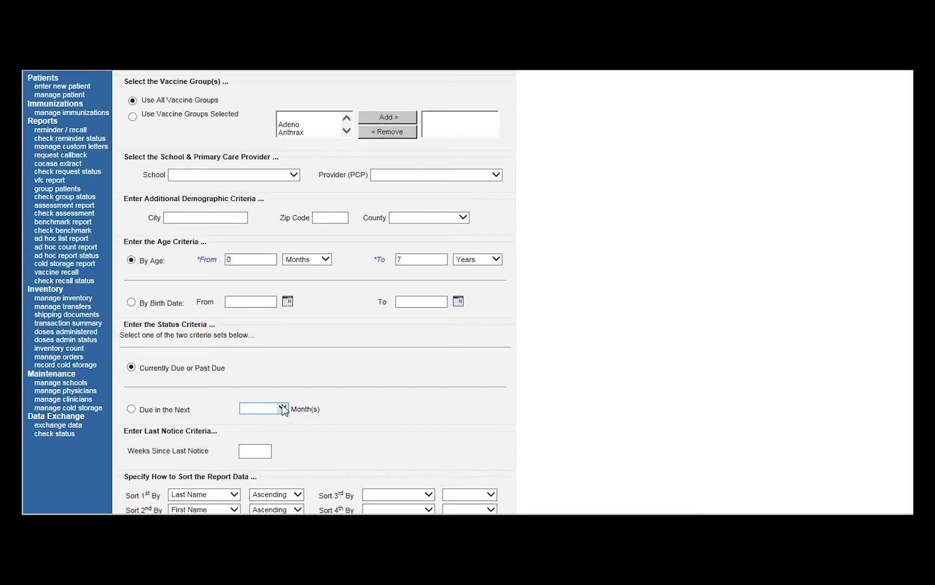
click(283, 408)
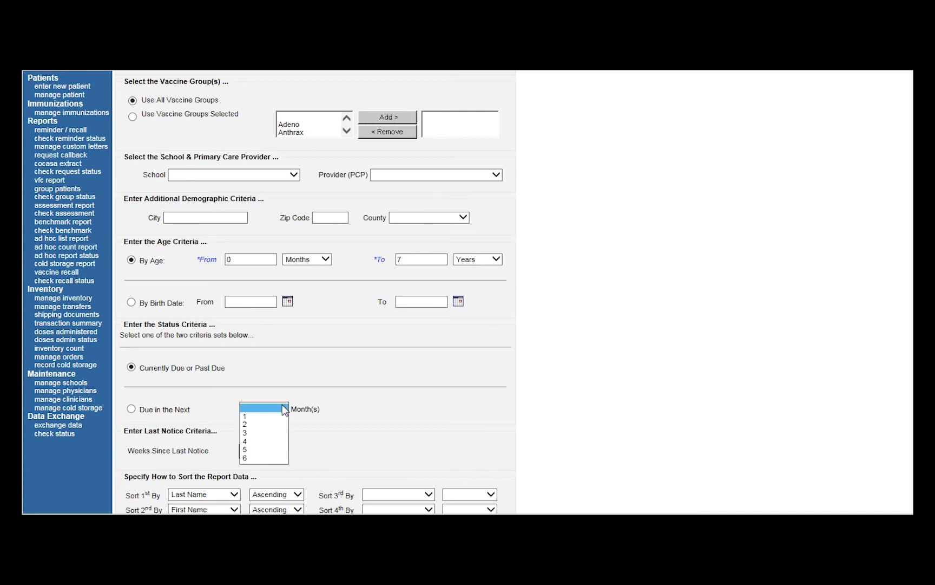
click(285, 409)
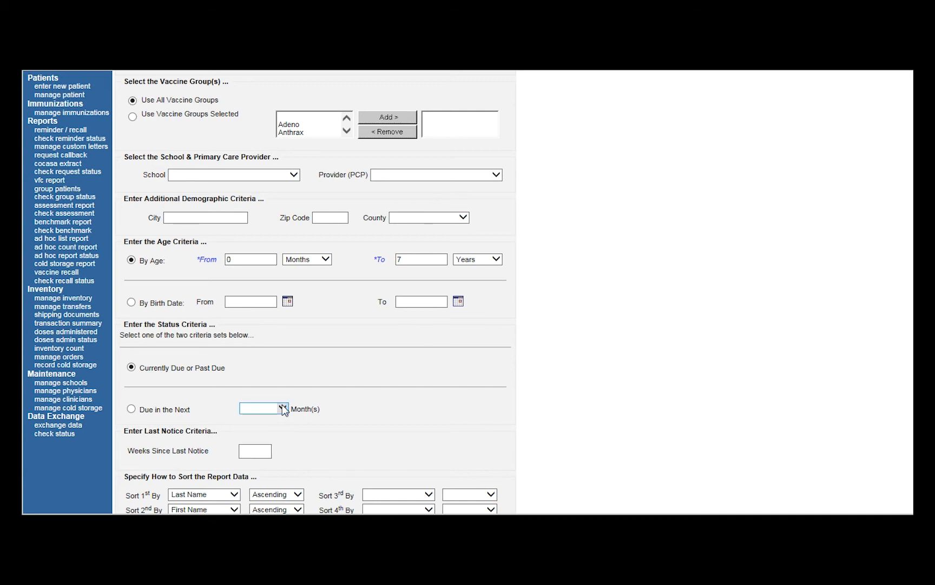
click(285, 410)
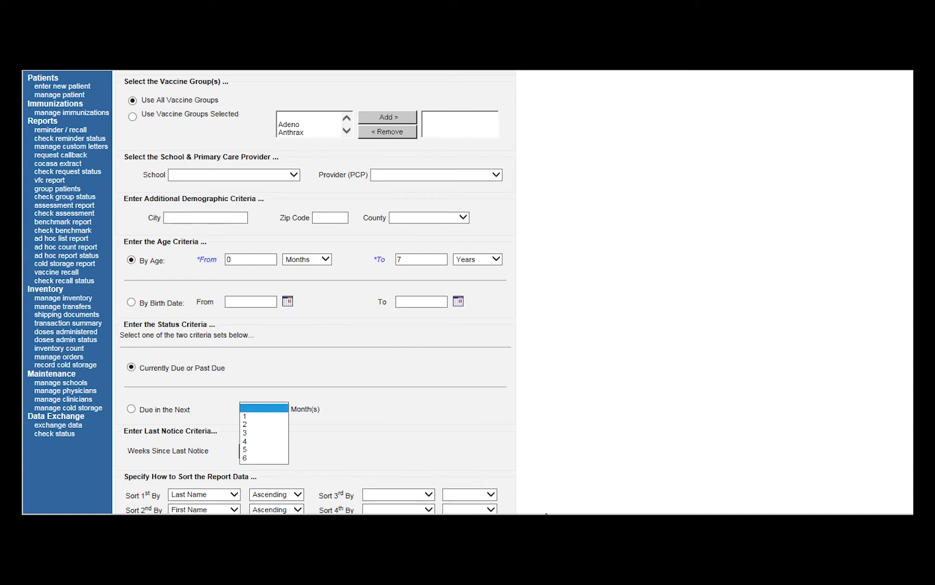
Generate the reminder request for patients currently due or past due and refresh the reminder status
scroll(888, 508, down, 2)
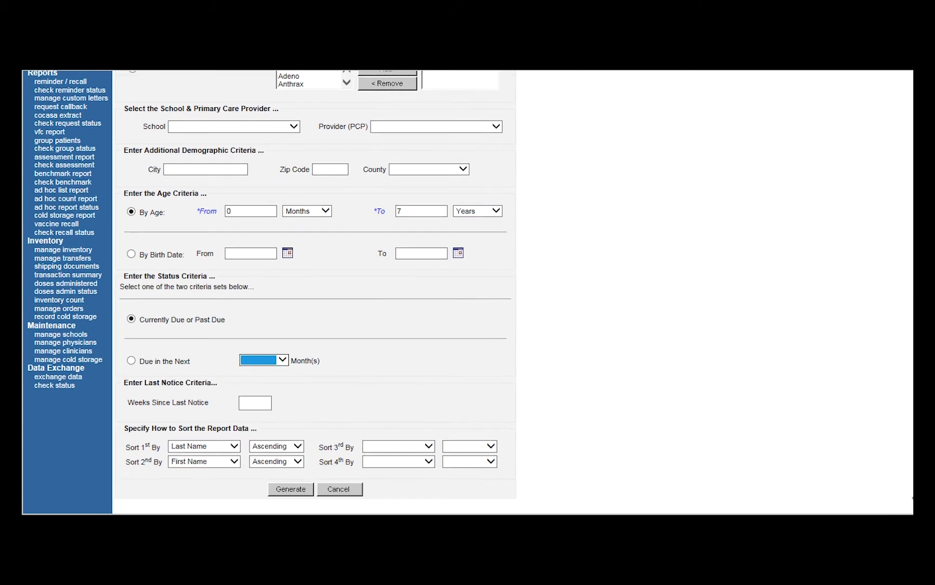
click(285, 492)
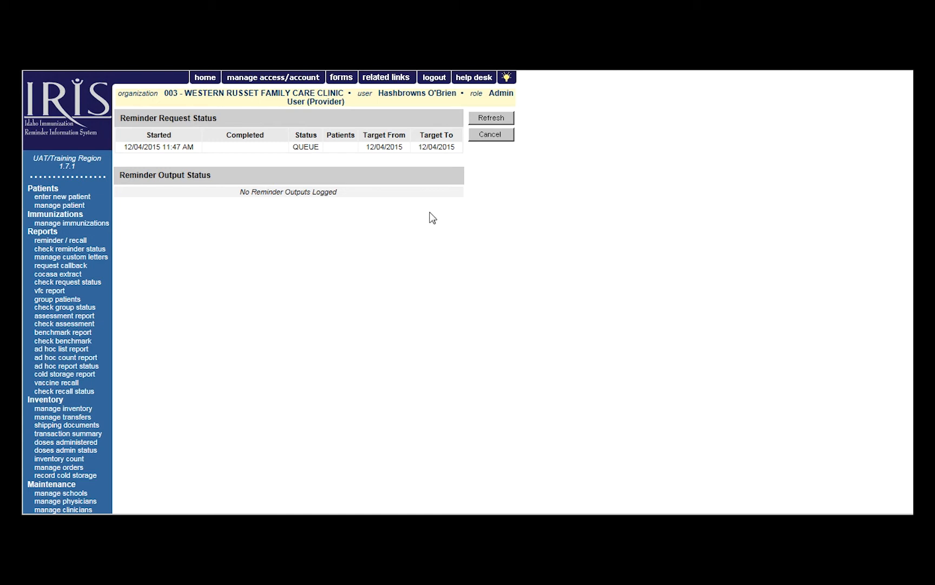
click(496, 121)
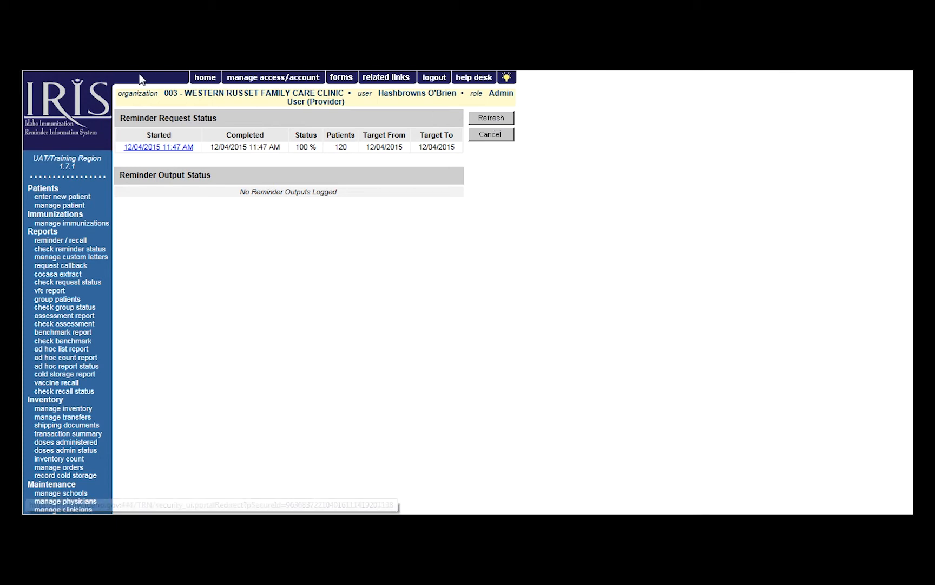
click(100, 251)
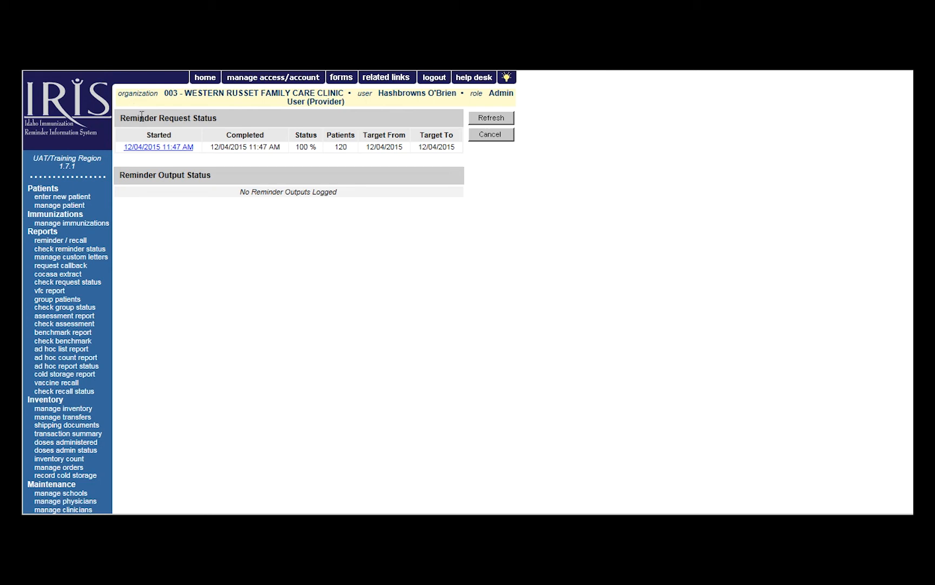
Open the completed reminder request, generate its standard Reminder Letter output and refresh the output status
click(143, 148)
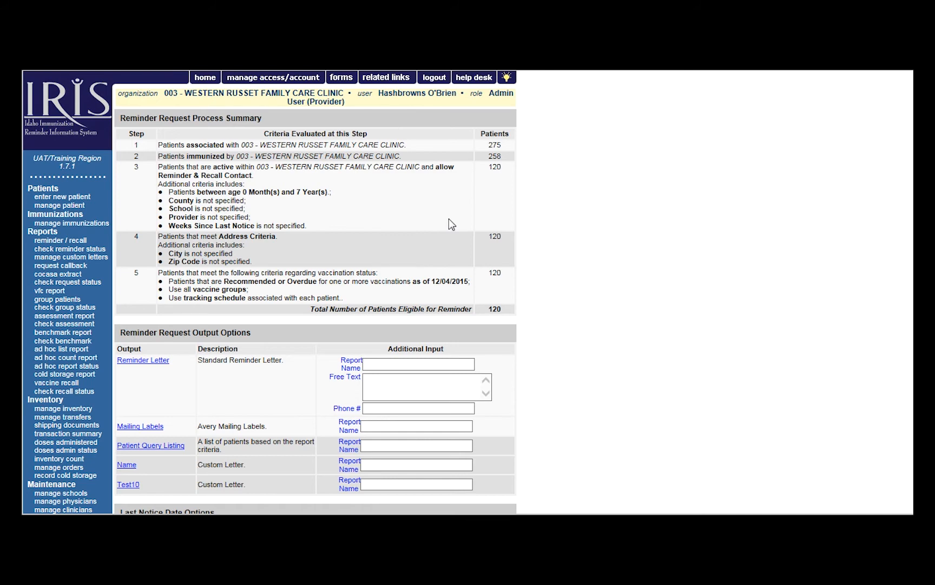
scroll(526, 325, down, 3)
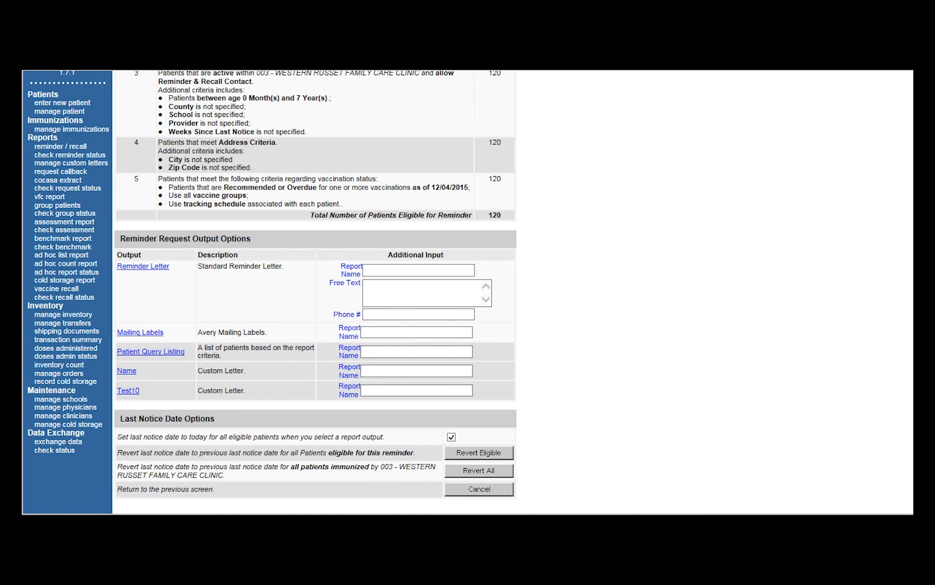
click(130, 268)
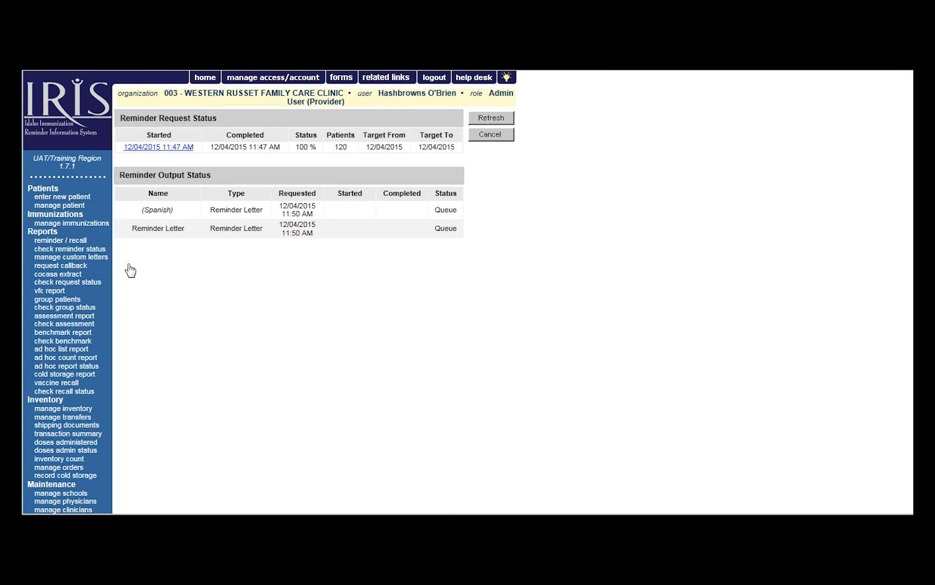
click(482, 120)
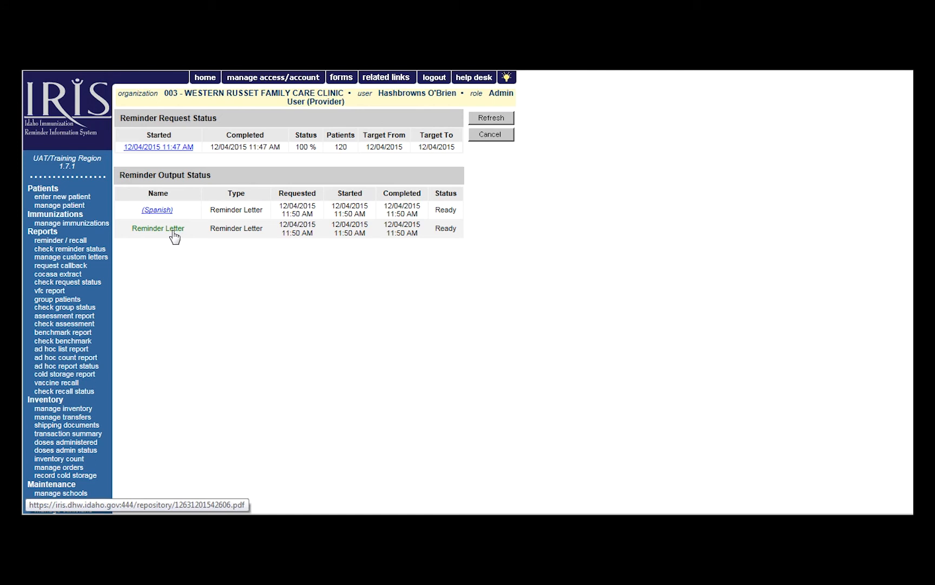
View the English Reminder Letter and its print settings, and close the document without printing
click(158, 228)
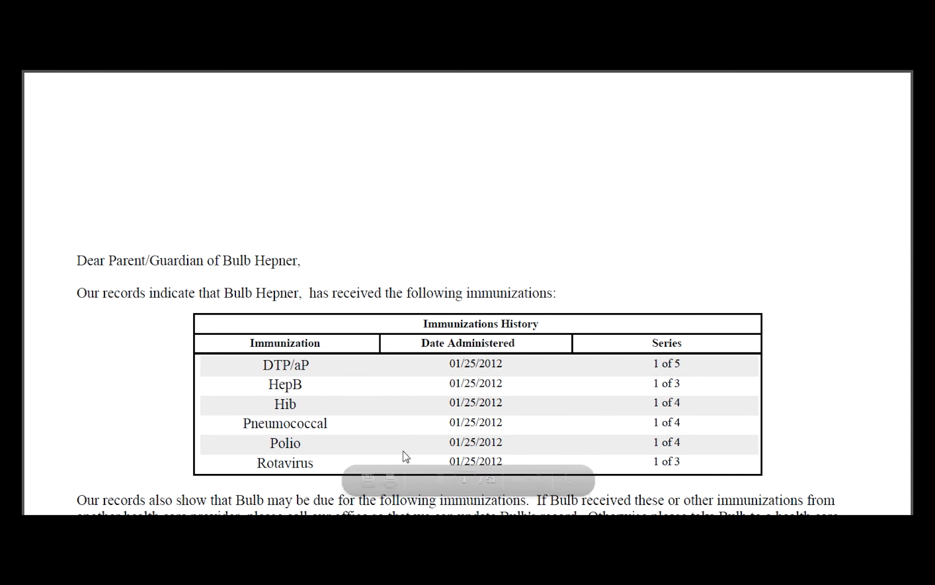
click(391, 480)
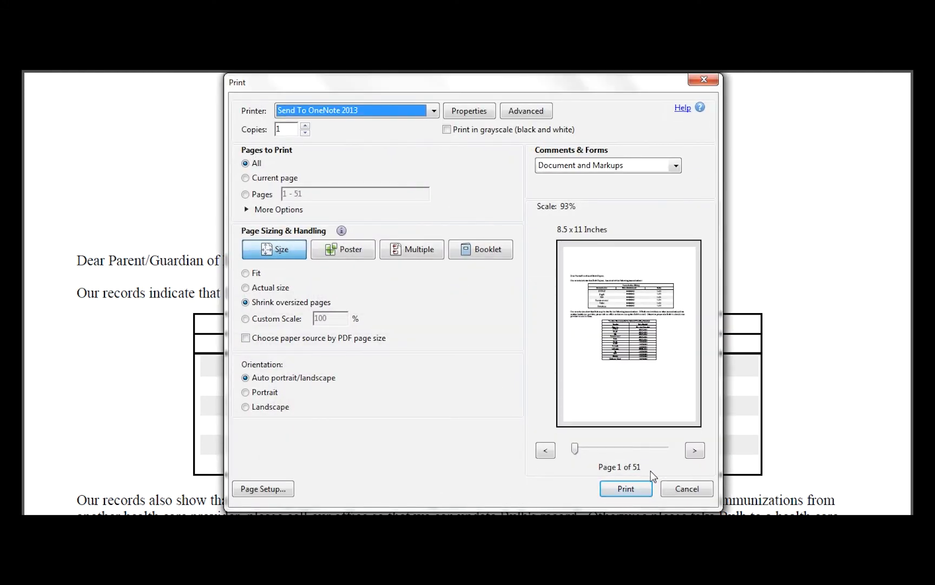
click(661, 483)
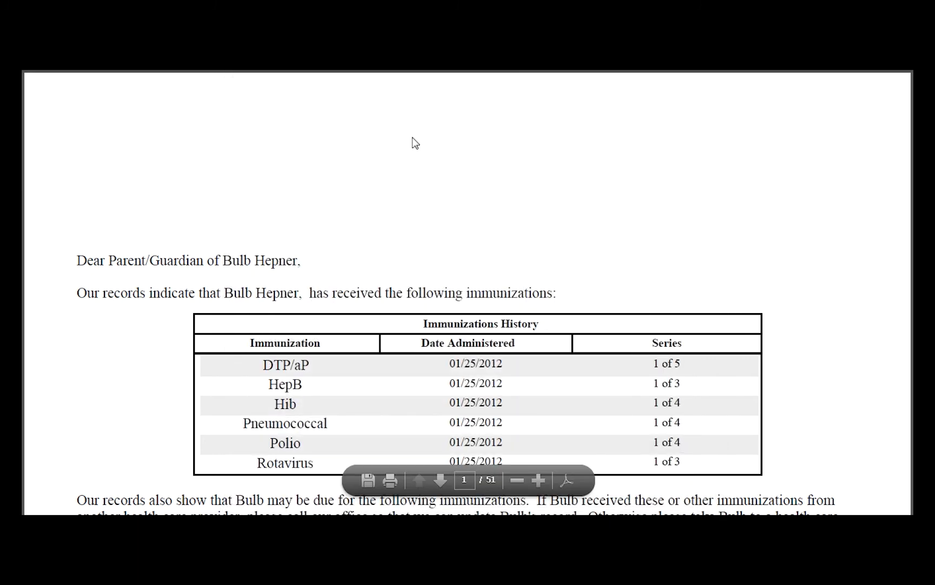
click(401, 70)
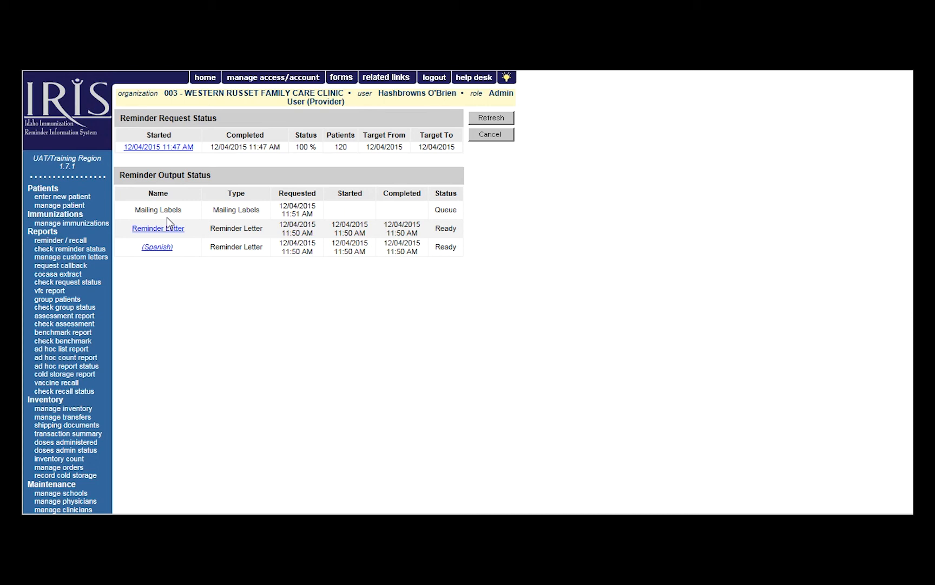
Refresh the output status, view the Mailing Labels document and return to the status page
click(481, 121)
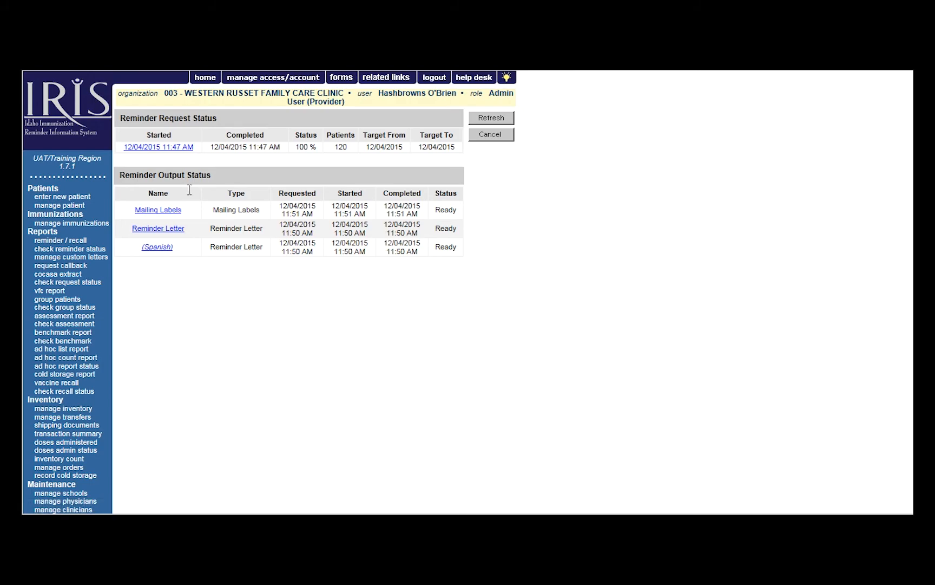
click(176, 217)
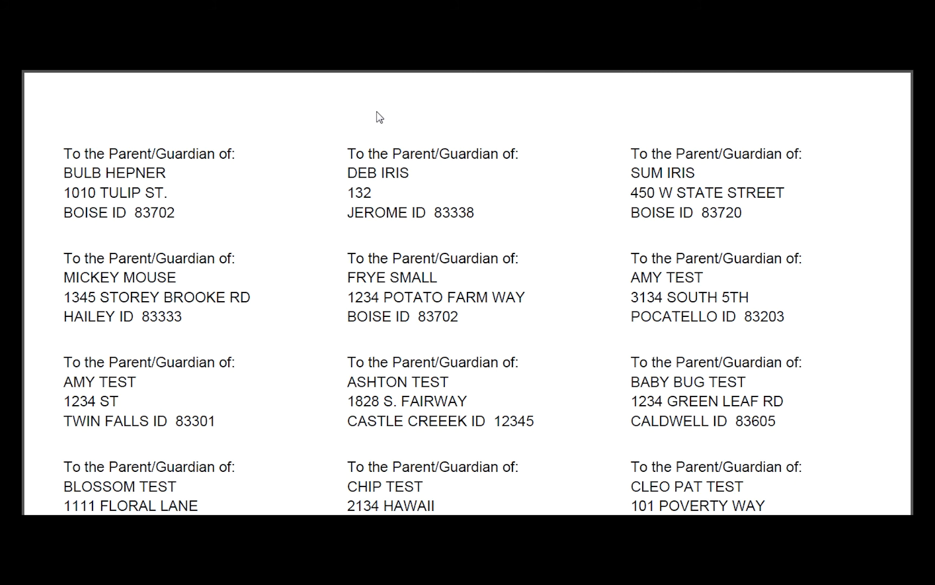
click(357, 72)
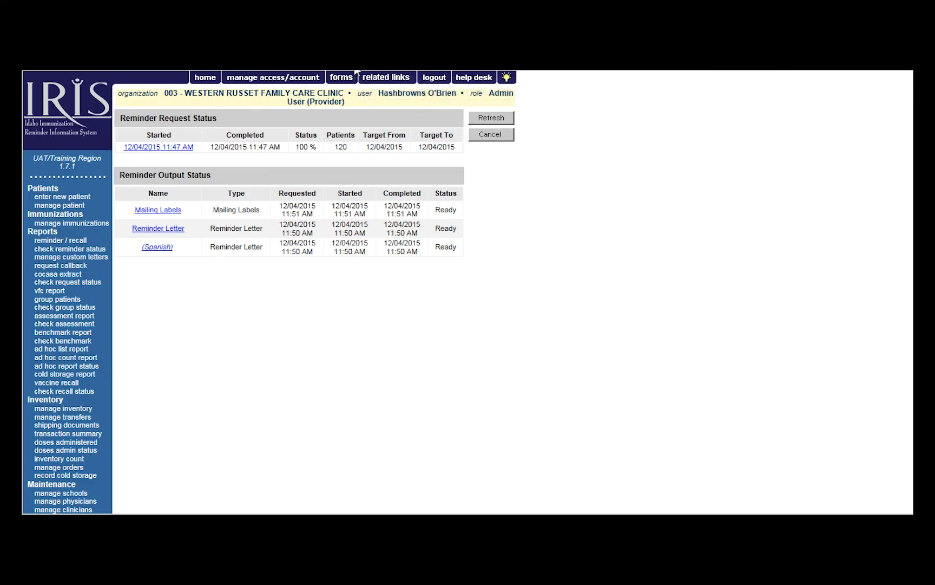
Generate the Patient Query Listing for the completed request, refresh the output status and open the patient list
click(187, 147)
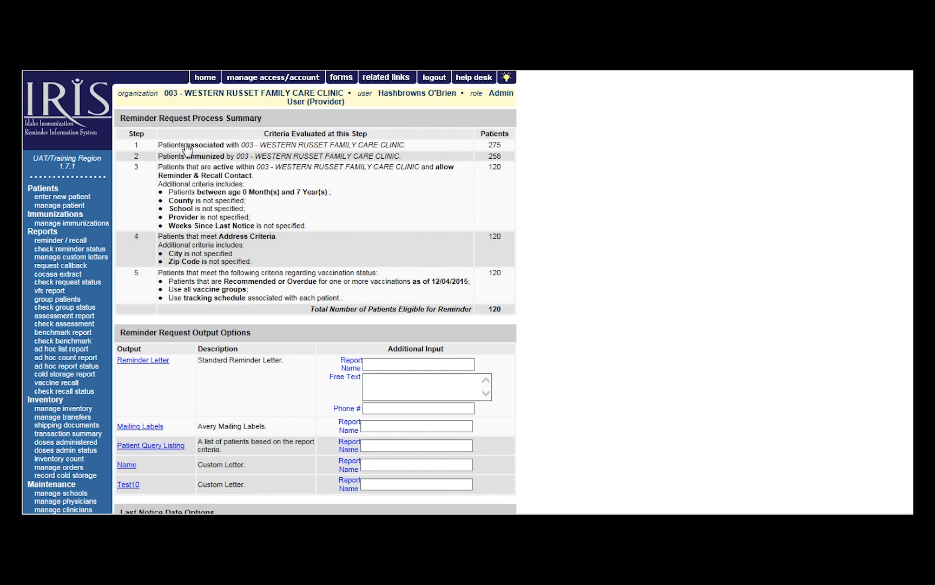
click(145, 446)
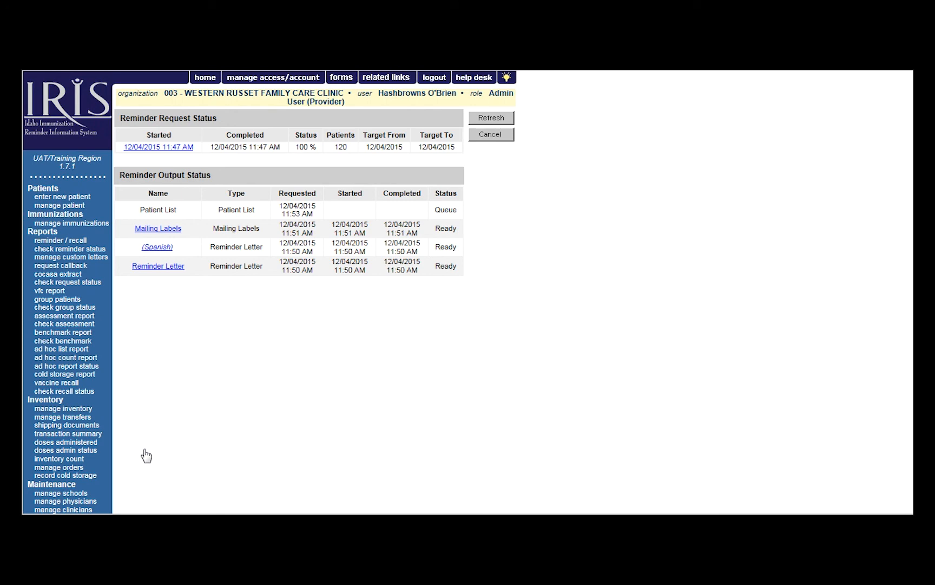
click(498, 121)
click(497, 121)
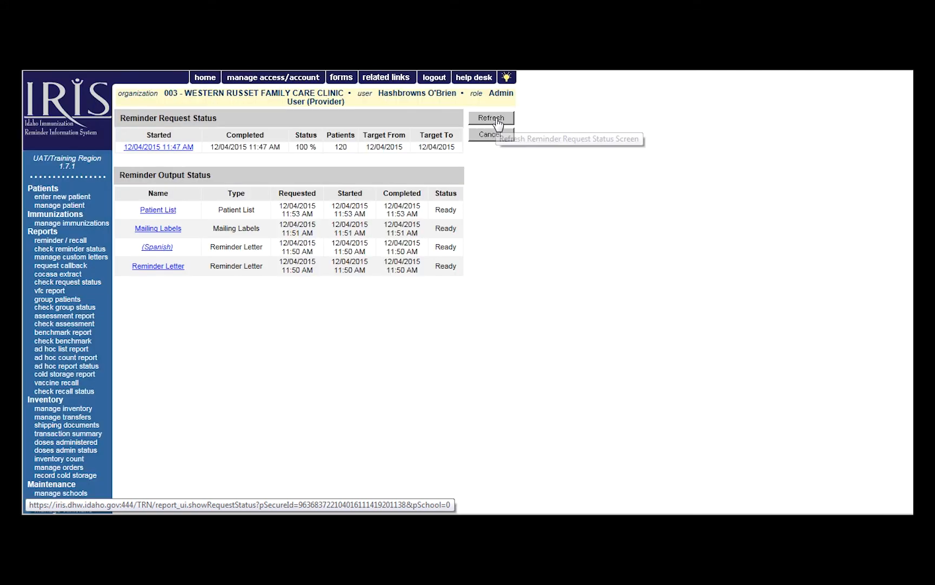
click(170, 215)
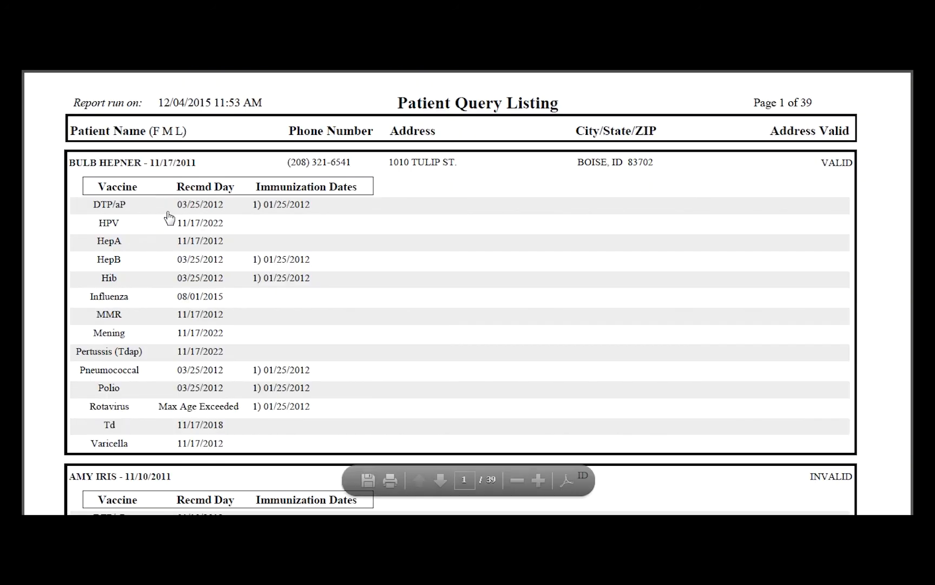